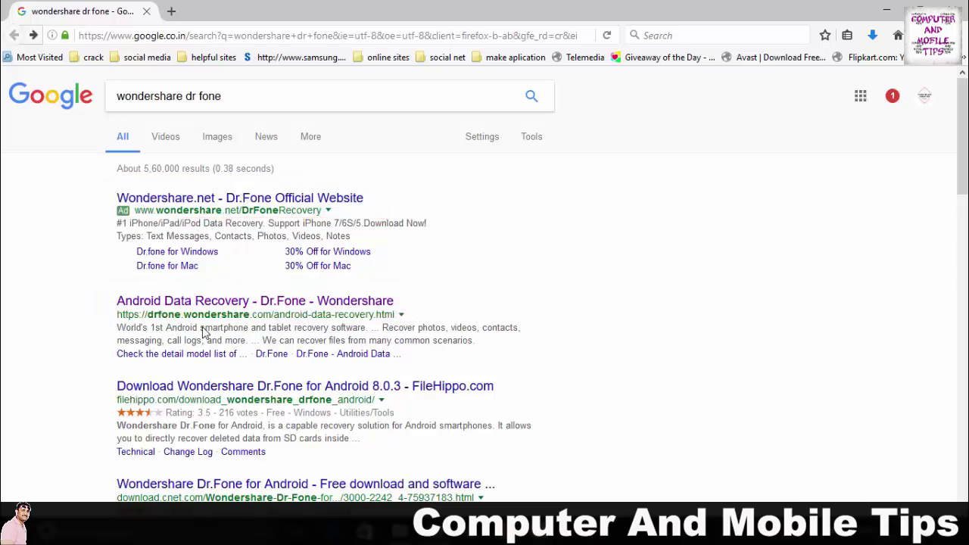
- Open Wondershare's Dr.Fone Android Data Recovery page from the search results and download the free trial installer
click(203, 303)
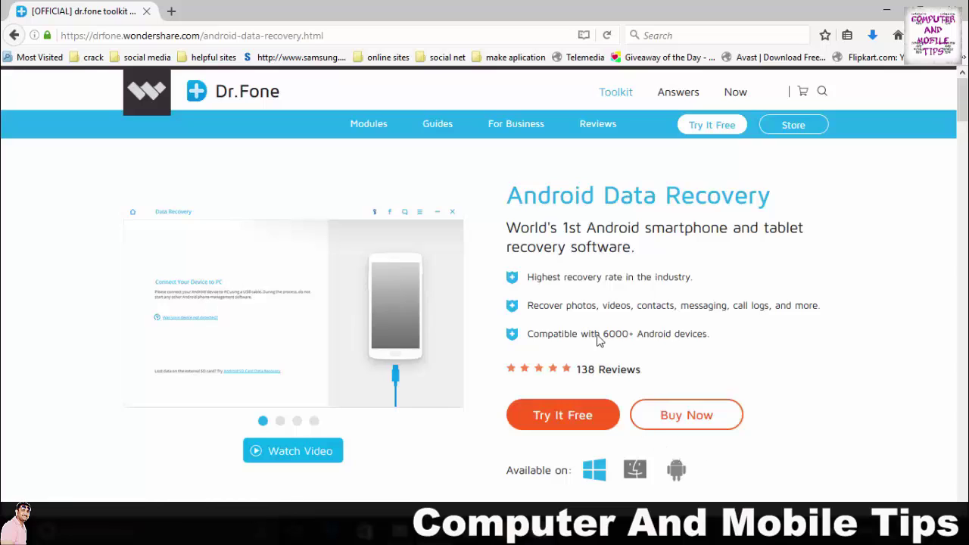
mouse_move(503, 384)
mouse_down()
mouse_move(585, 444)
mouse_move(623, 444)
mouse_up()
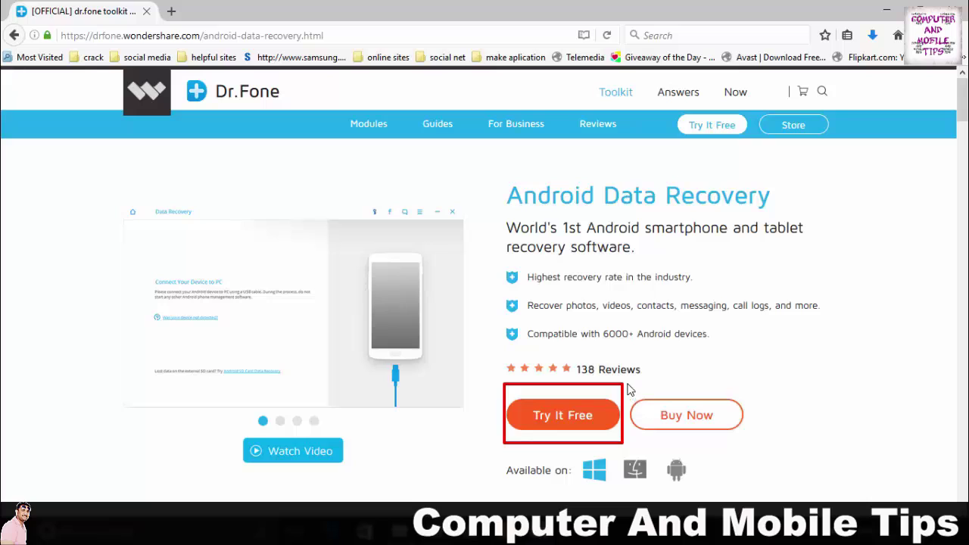
mouse_move(627, 385)
mouse_down()
mouse_move(687, 443)
mouse_move(748, 448)
mouse_up()
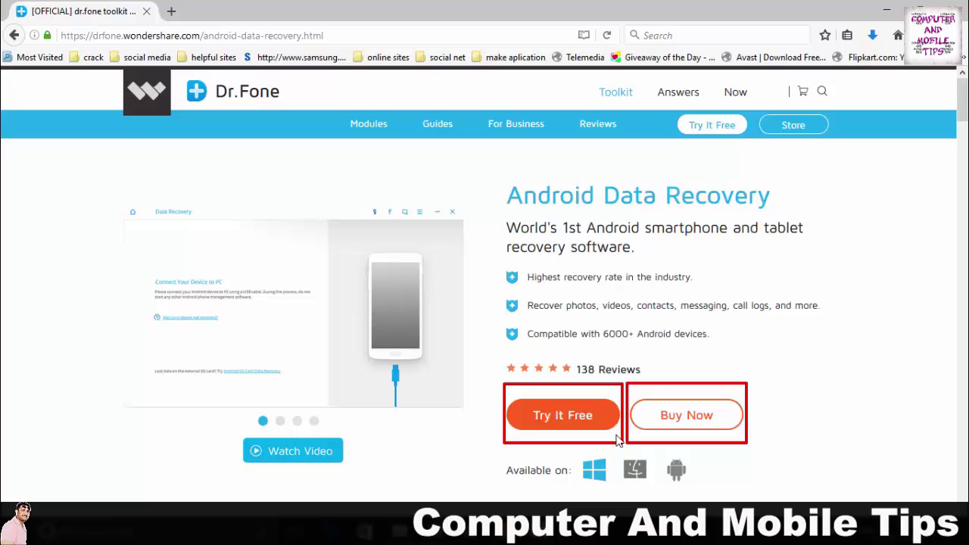
key(Escape)
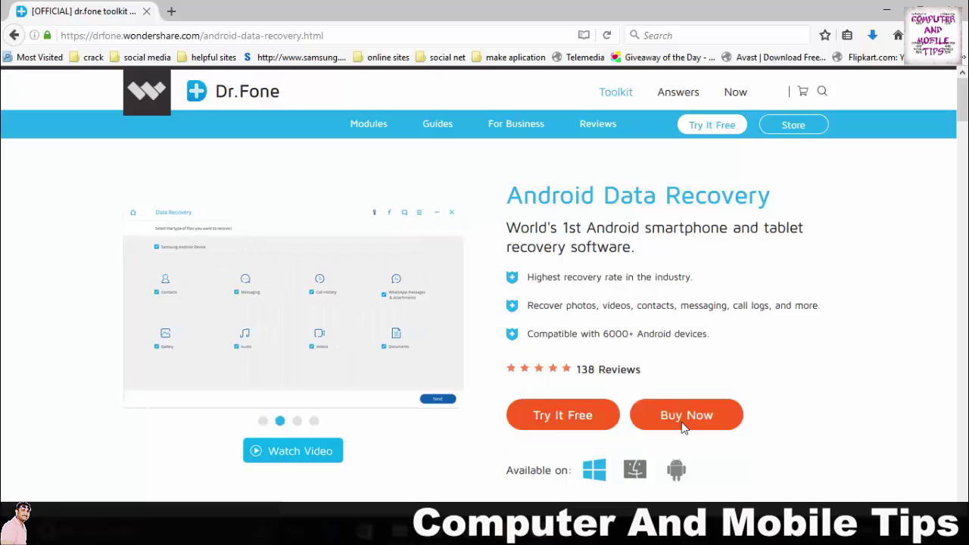
click(568, 421)
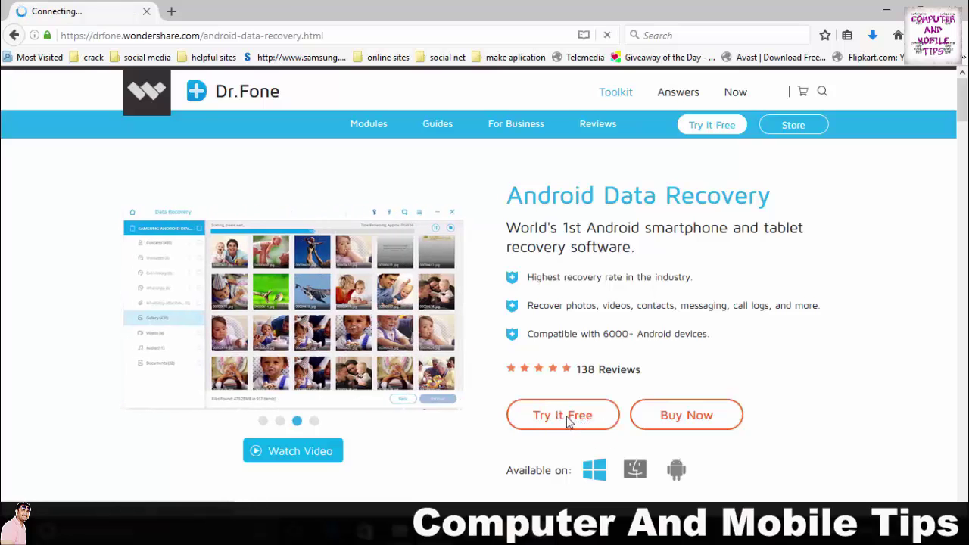
click(557, 267)
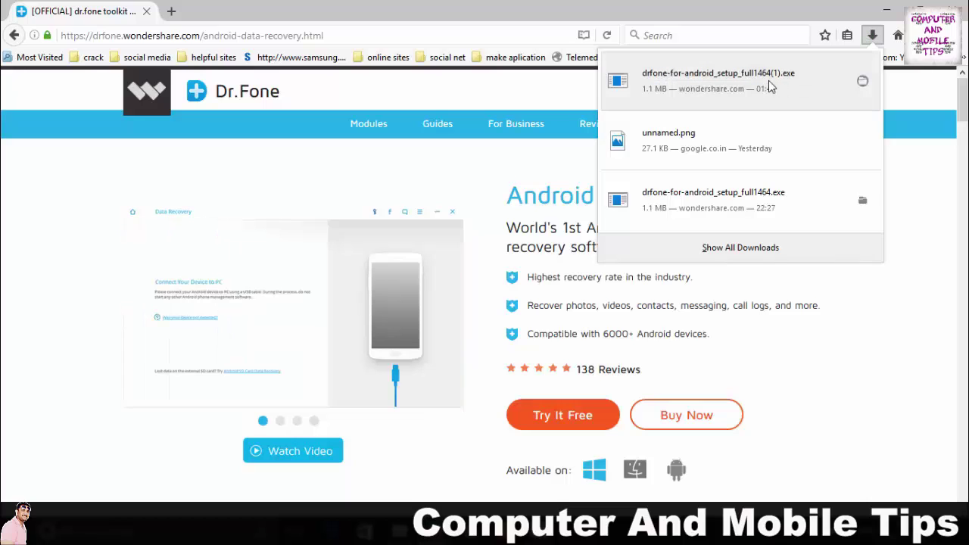
- Run the downloaded drfone-for-android_setup_full1464(1).exe and install dr.fone with the license agreement accepted
click(771, 85)
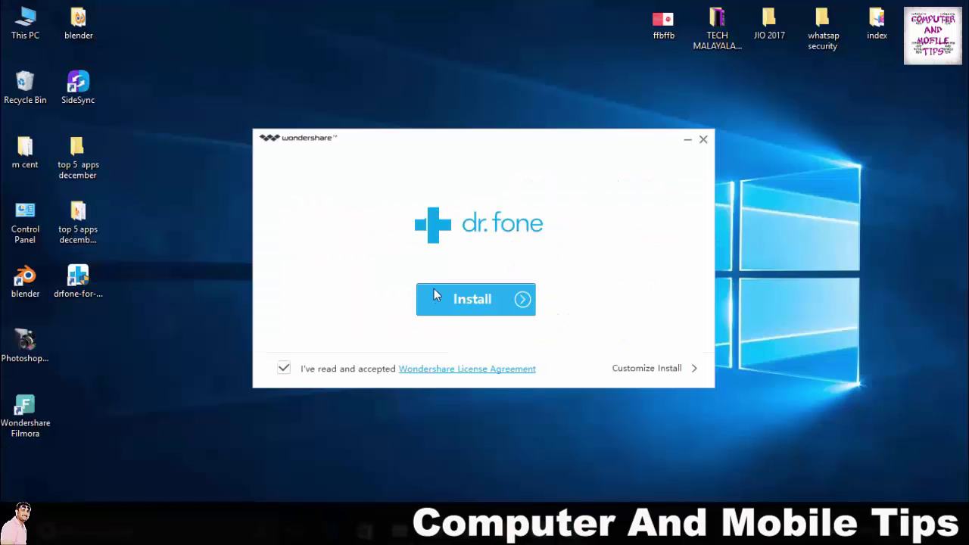
click(513, 311)
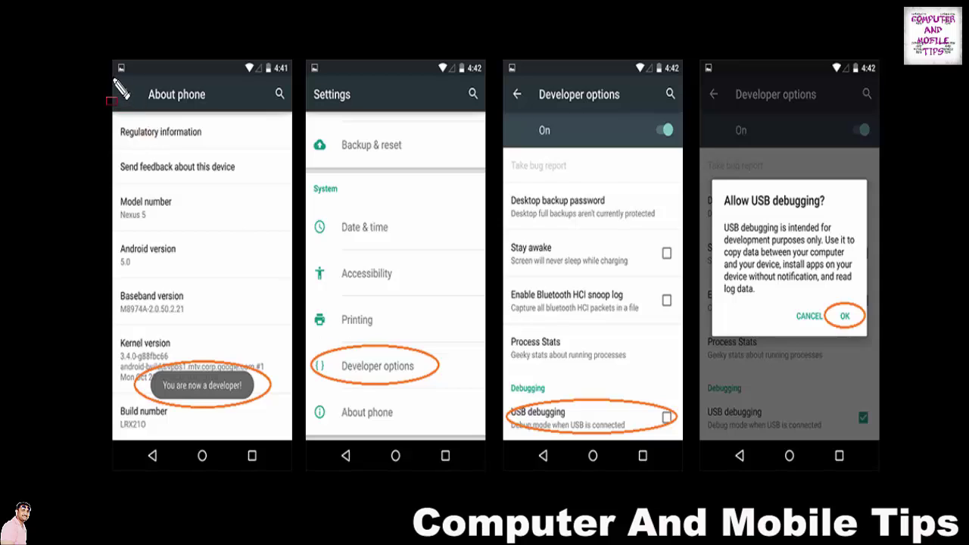
mouse_move(112, 75)
mouse_down()
mouse_move(260, 116)
mouse_move(296, 116)
mouse_up()
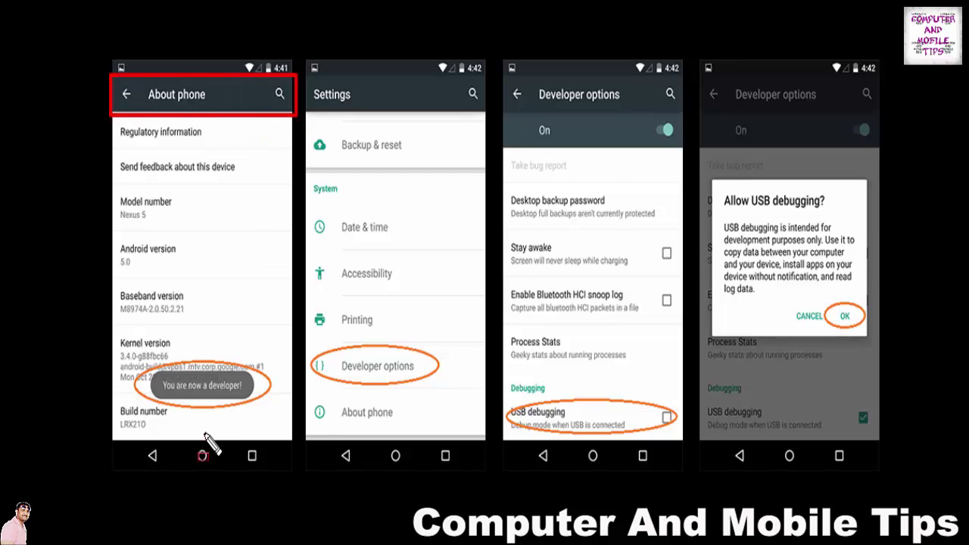
mouse_move(113, 402)
mouse_down()
mouse_move(143, 425)
mouse_move(273, 457)
mouse_move(289, 459)
mouse_move(294, 439)
mouse_up()
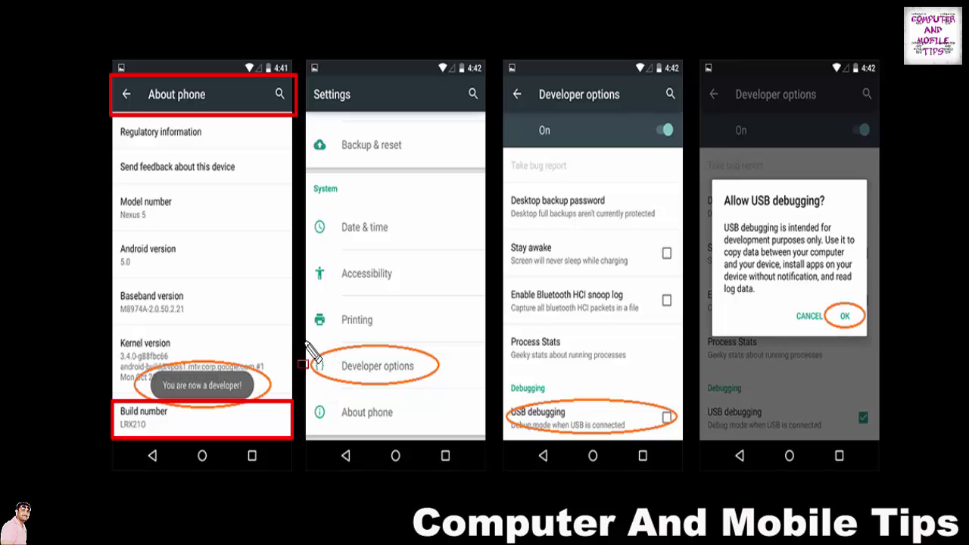
mouse_move(305, 341)
mouse_down()
mouse_move(325, 376)
mouse_move(487, 389)
mouse_up()
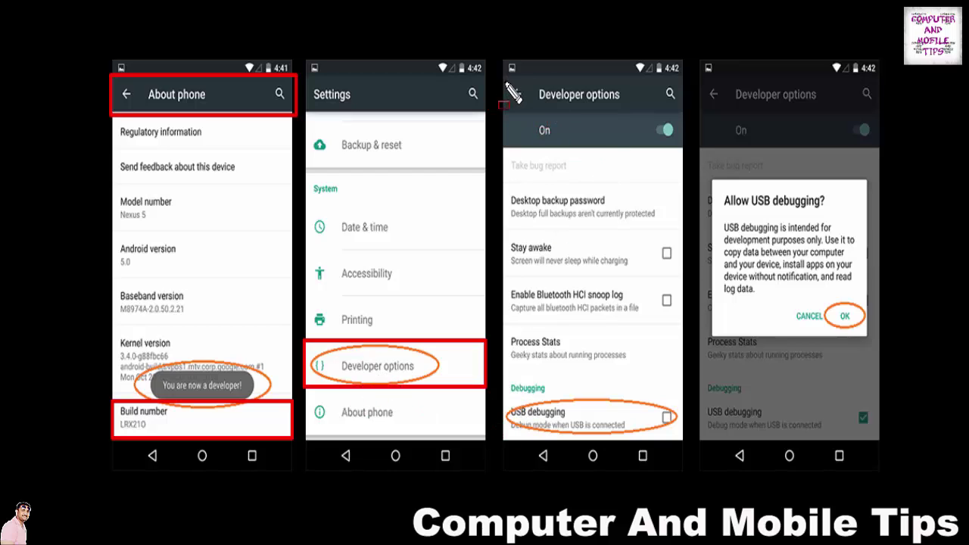
drag(501, 76, 683, 118)
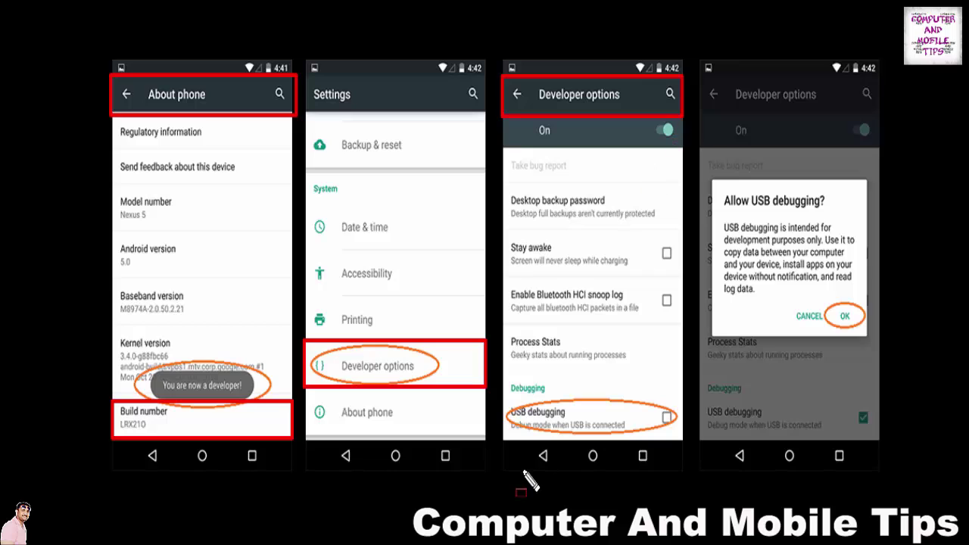
mouse_move(501, 395)
mouse_down()
mouse_move(528, 428)
mouse_move(690, 457)
mouse_move(686, 444)
mouse_up()
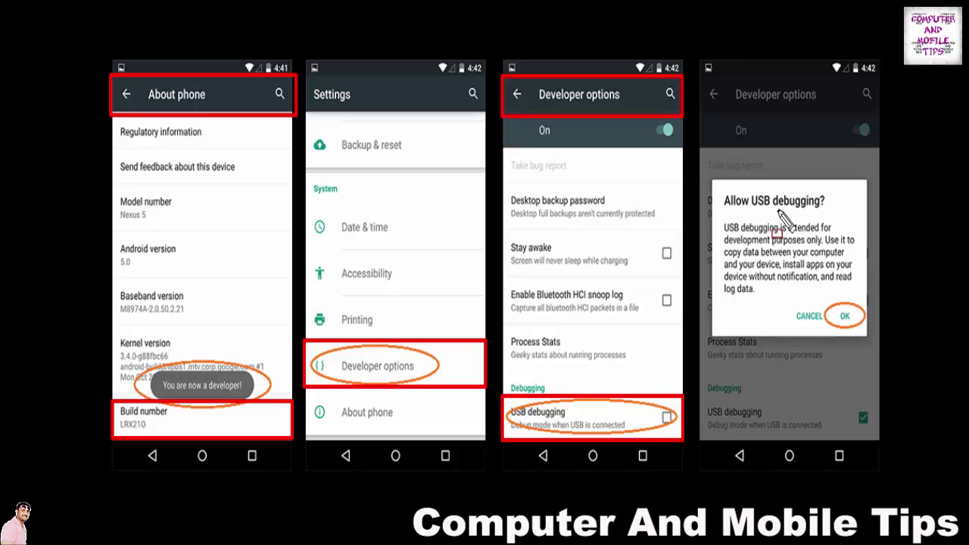
drag(712, 182, 872, 345)
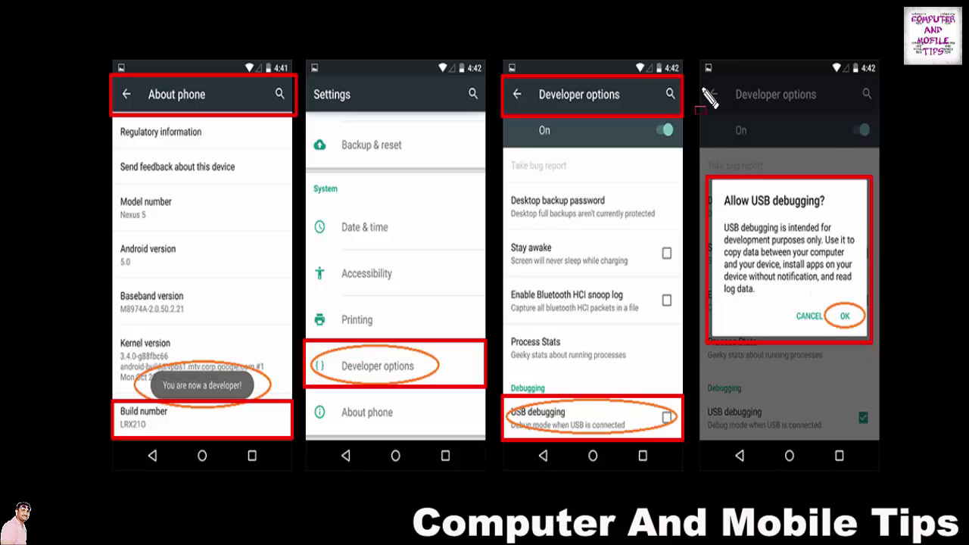
drag(826, 296, 867, 333)
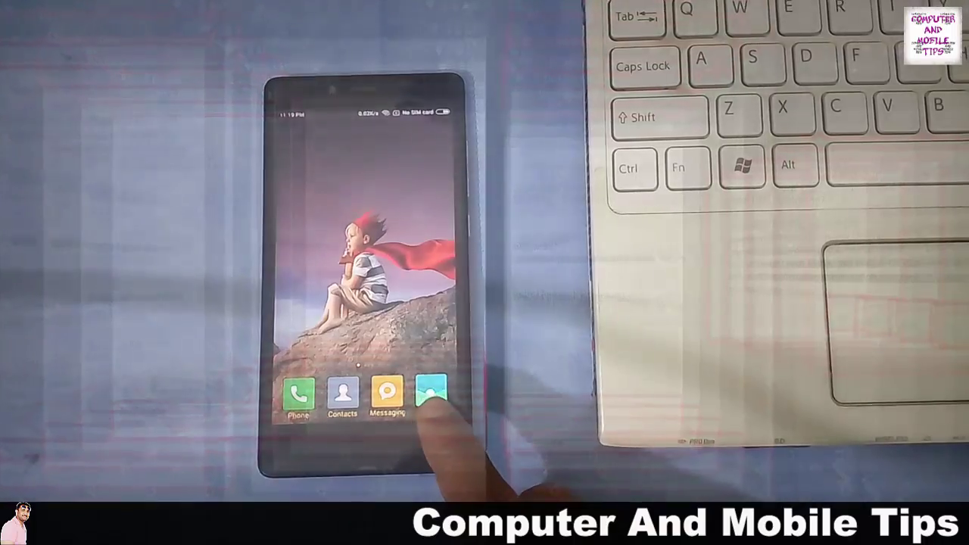
click(431, 392)
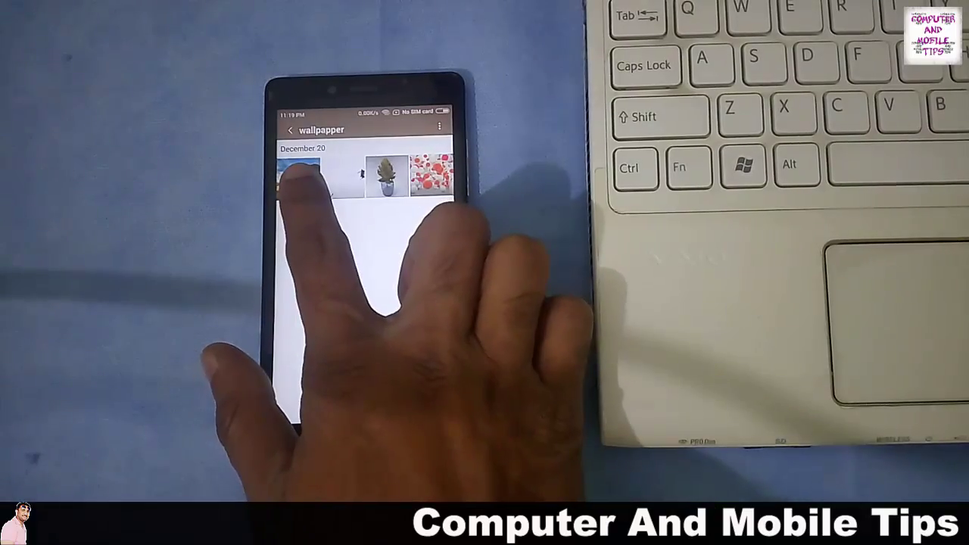
click(299, 175)
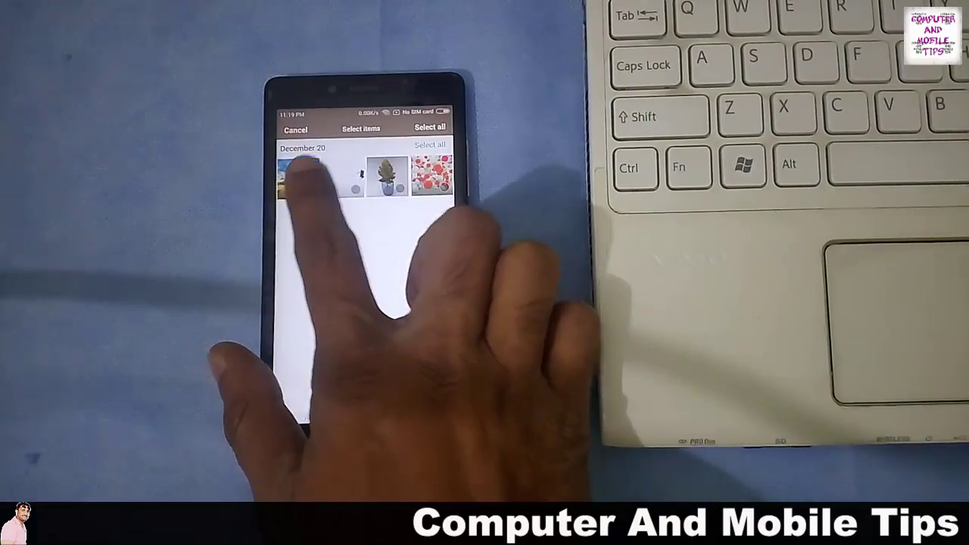
click(343, 176)
click(387, 176)
click(432, 176)
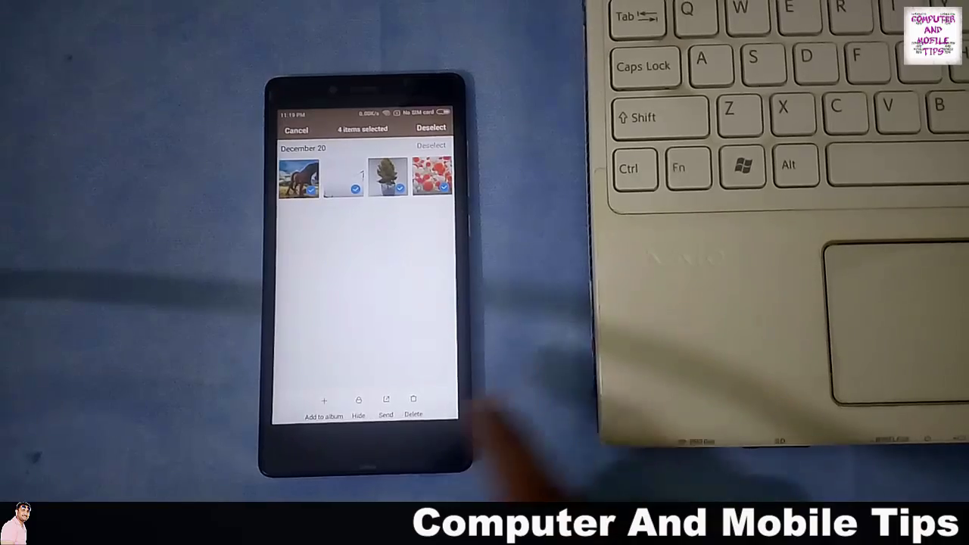
click(413, 407)
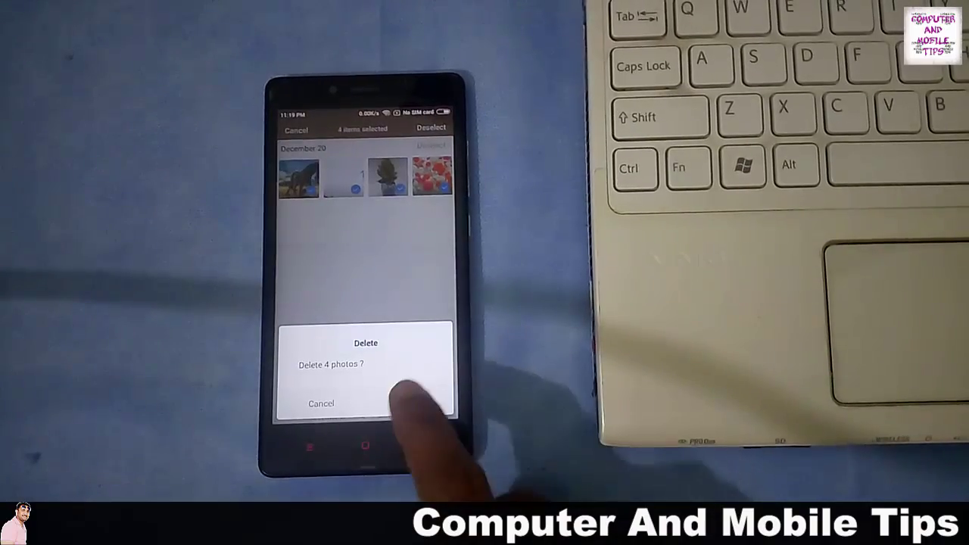
click(409, 400)
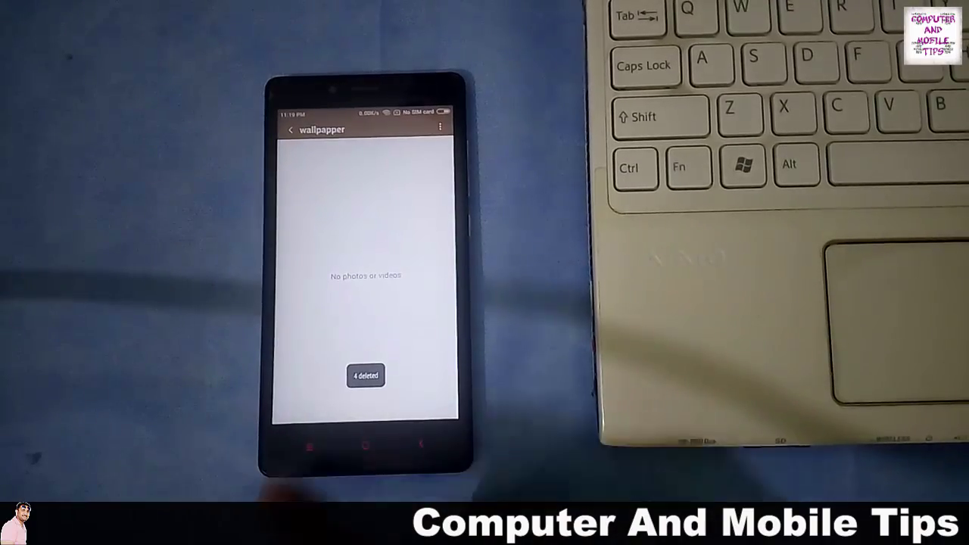
click(366, 445)
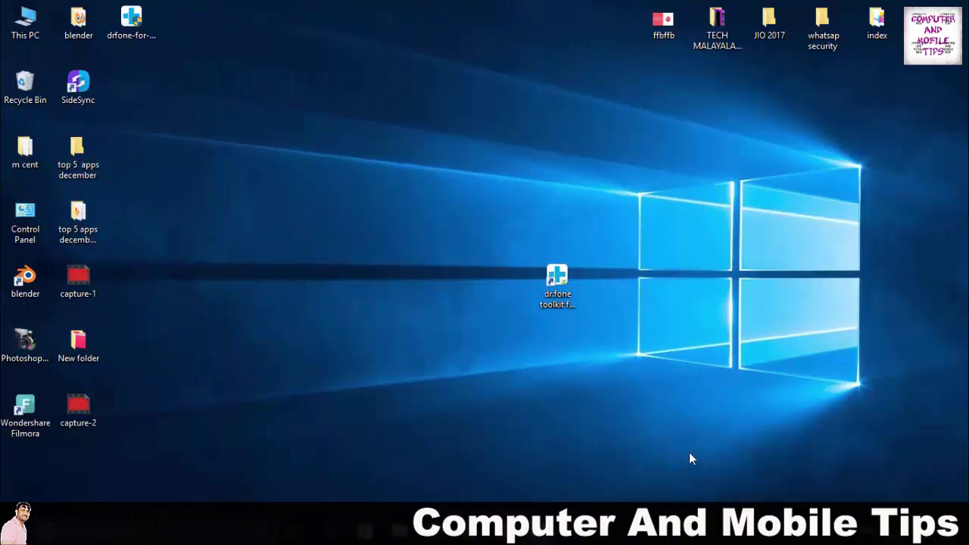
- Launch dr.fone toolkit for Android from the desktop and open its Data Recovery module
click(567, 291)
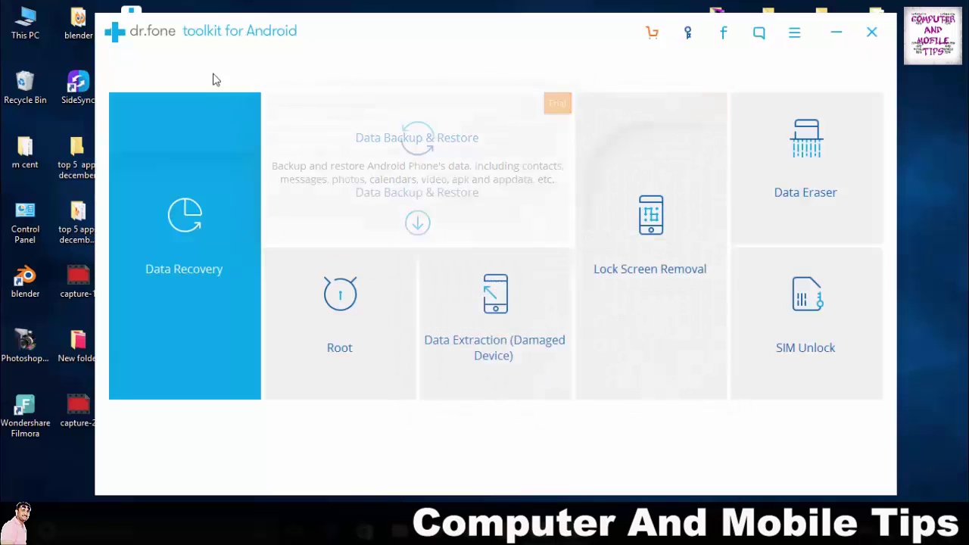
drag(98, 15, 901, 500)
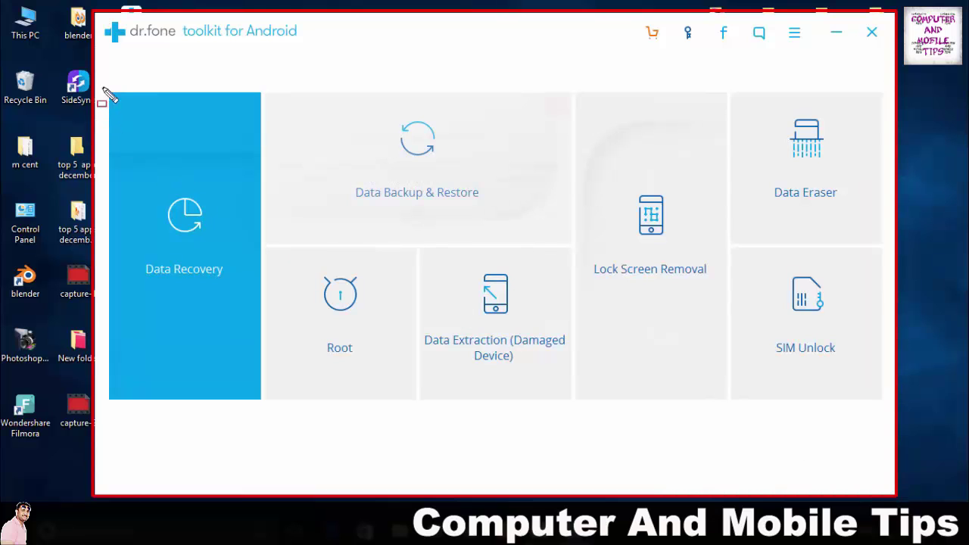
mouse_move(107, 95)
mouse_down()
mouse_move(271, 401)
mouse_move(267, 409)
mouse_up()
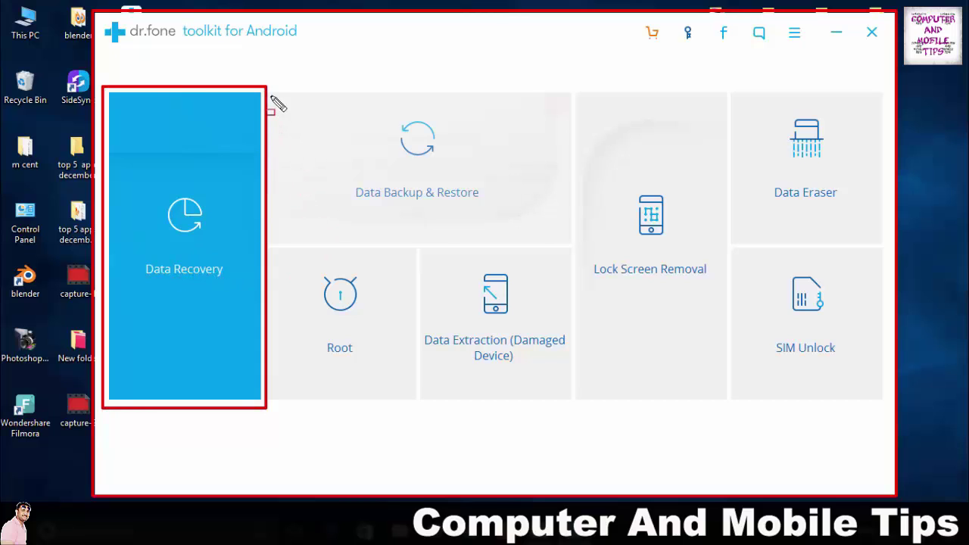
mouse_move(267, 87)
mouse_down()
mouse_move(393, 229)
mouse_move(542, 255)
mouse_move(577, 248)
mouse_up()
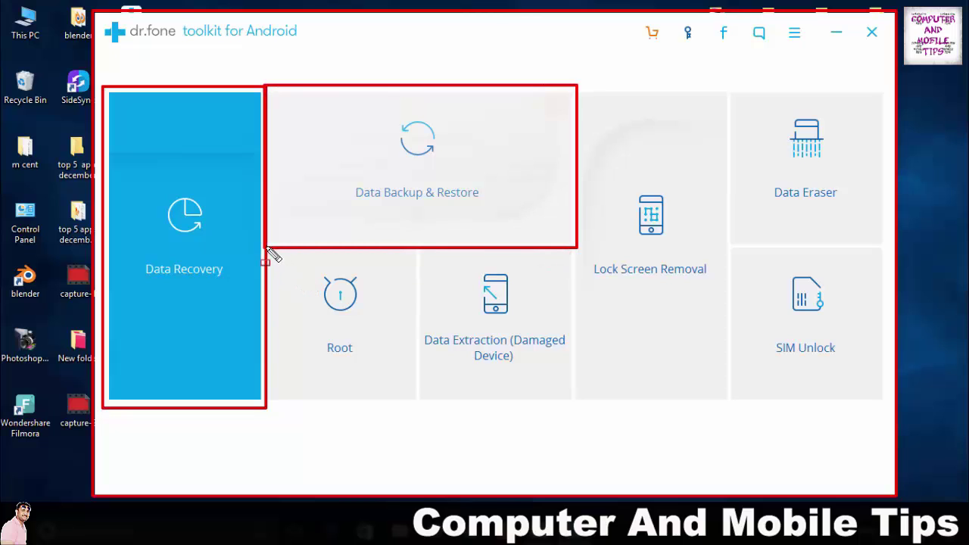
mouse_move(265, 249)
mouse_down()
mouse_move(340, 374)
mouse_move(417, 408)
mouse_up()
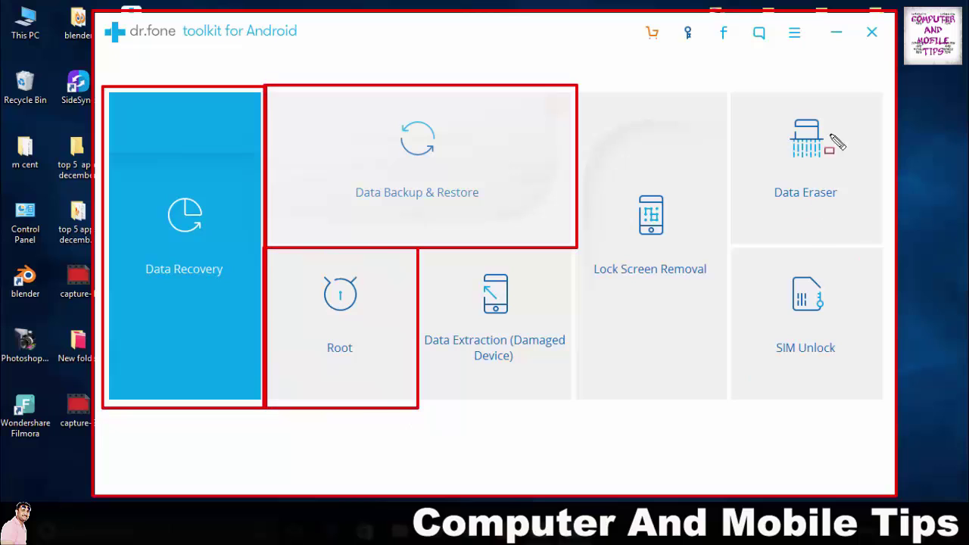
key(Escape)
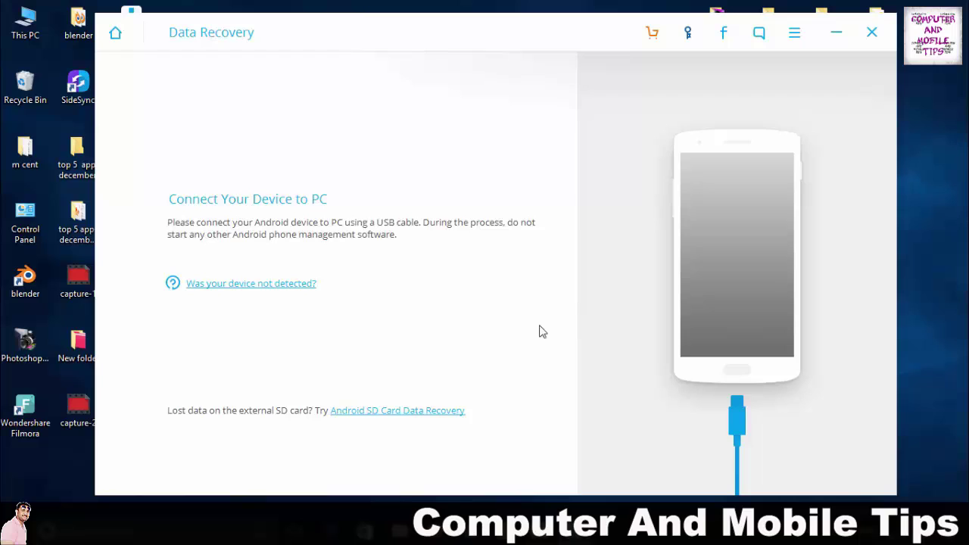
drag(636, 106, 835, 482)
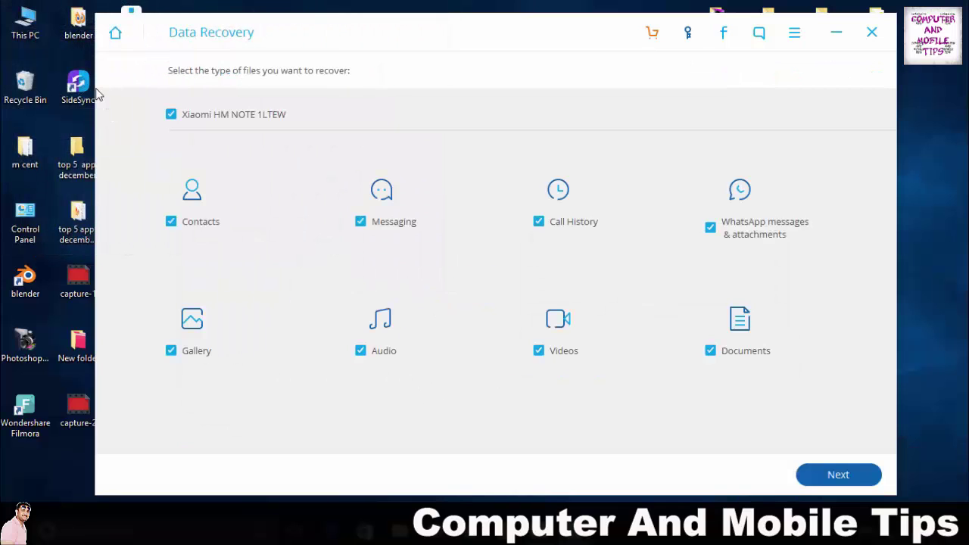
- Select only Gallery as the file type to recover and start a Standard Mode scan for deleted files on the Xiaomi phone
drag(96, 93, 900, 500)
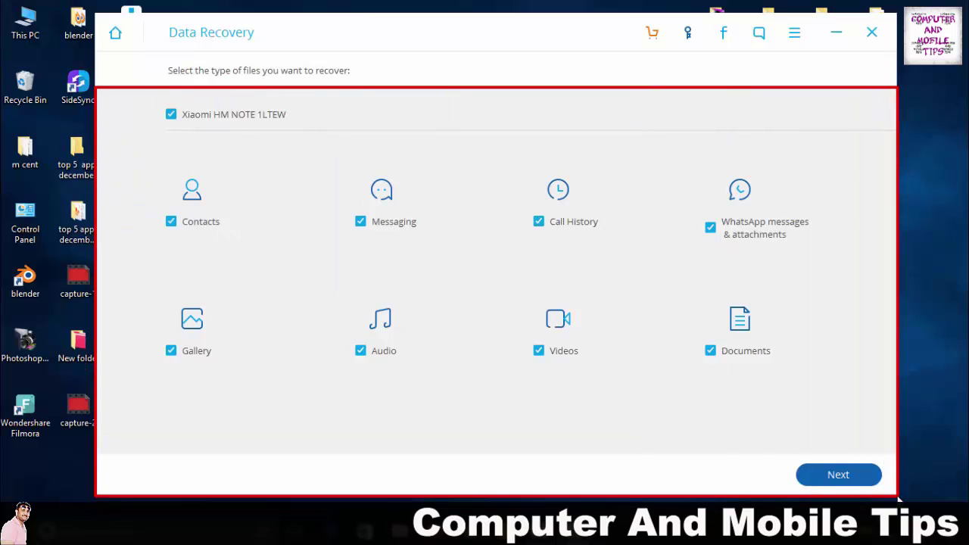
drag(117, 155, 874, 403)
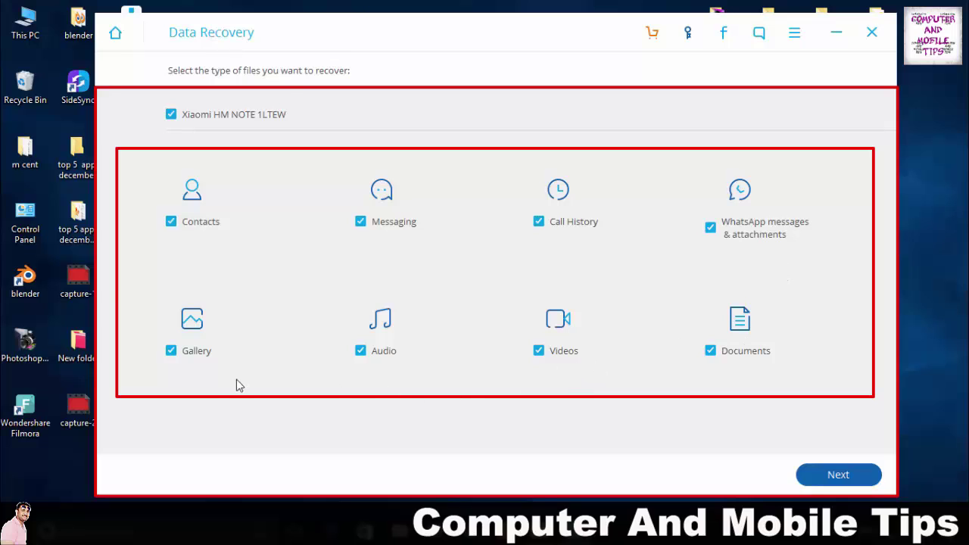
mouse_move(143, 93)
mouse_down()
mouse_move(329, 147)
mouse_move(339, 138)
mouse_up()
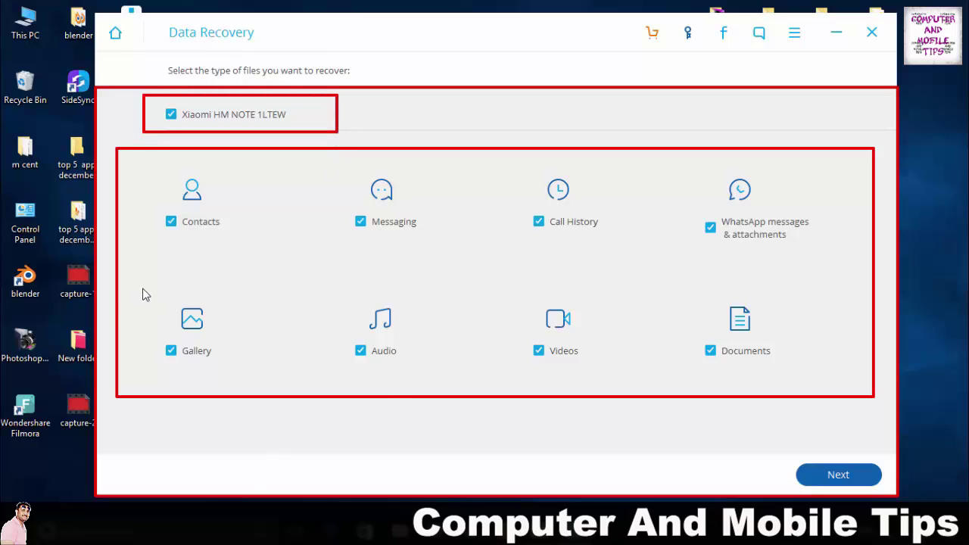
drag(142, 287, 236, 381)
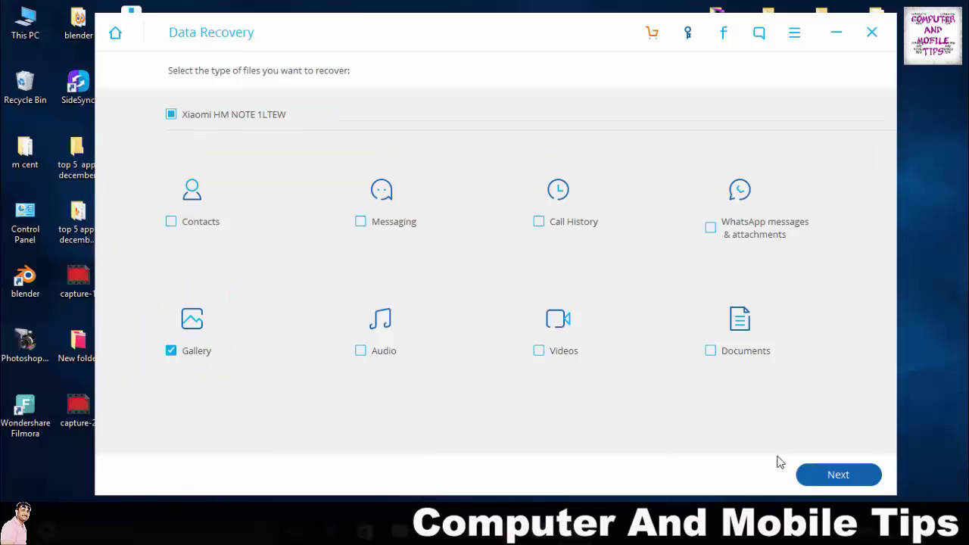
drag(778, 453, 899, 499)
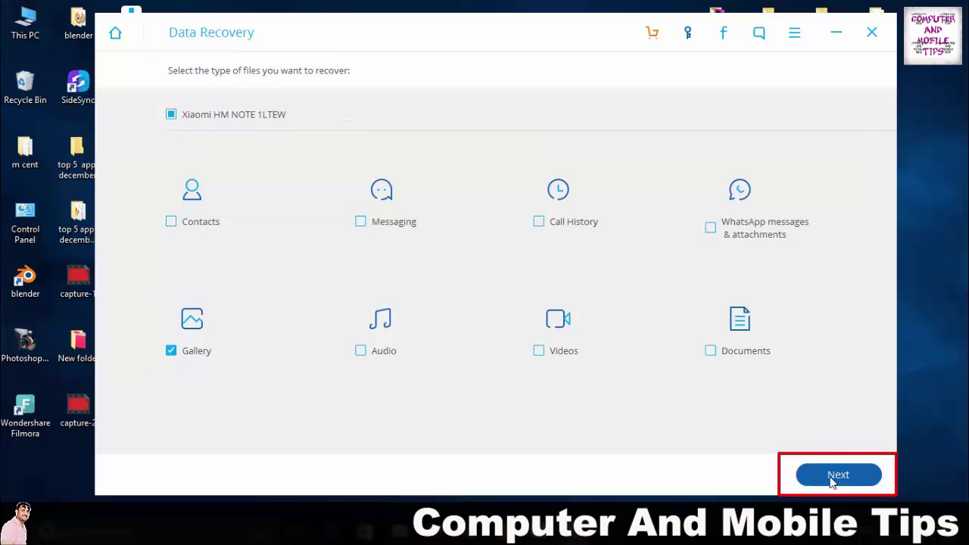
click(838, 476)
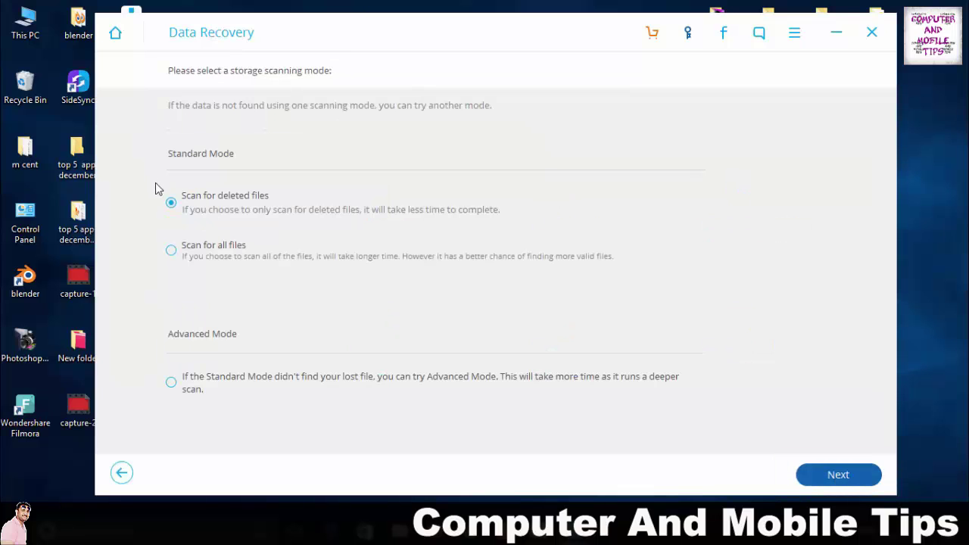
mouse_move(147, 173)
mouse_down()
mouse_move(280, 224)
mouse_move(543, 226)
mouse_up()
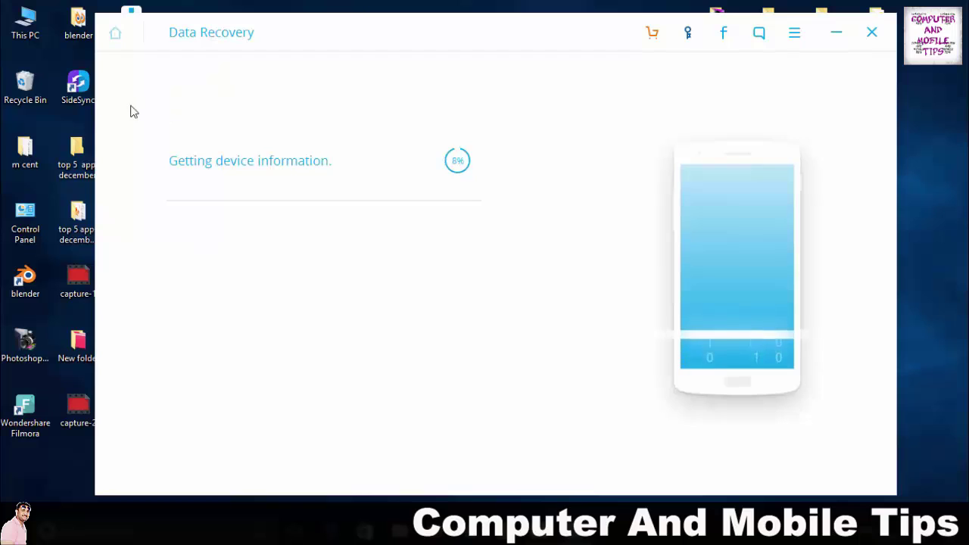
- Dismiss the notice shown after the scan and open the Gallery results found on the Xiaomi phone
mouse_move(126, 90)
mouse_down()
mouse_move(465, 214)
mouse_move(570, 231)
mouse_move(597, 225)
mouse_move(598, 210)
mouse_up()
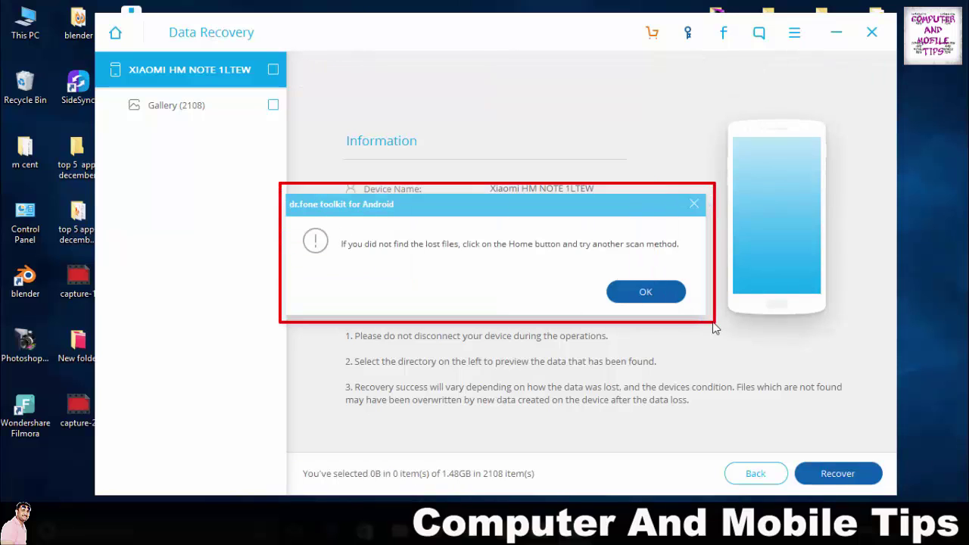
drag(109, 86, 289, 125)
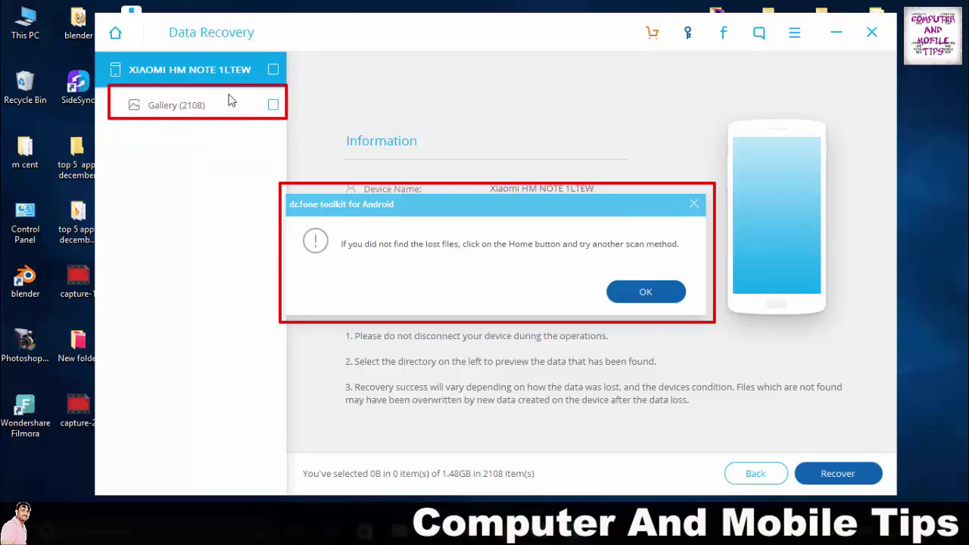
click(644, 293)
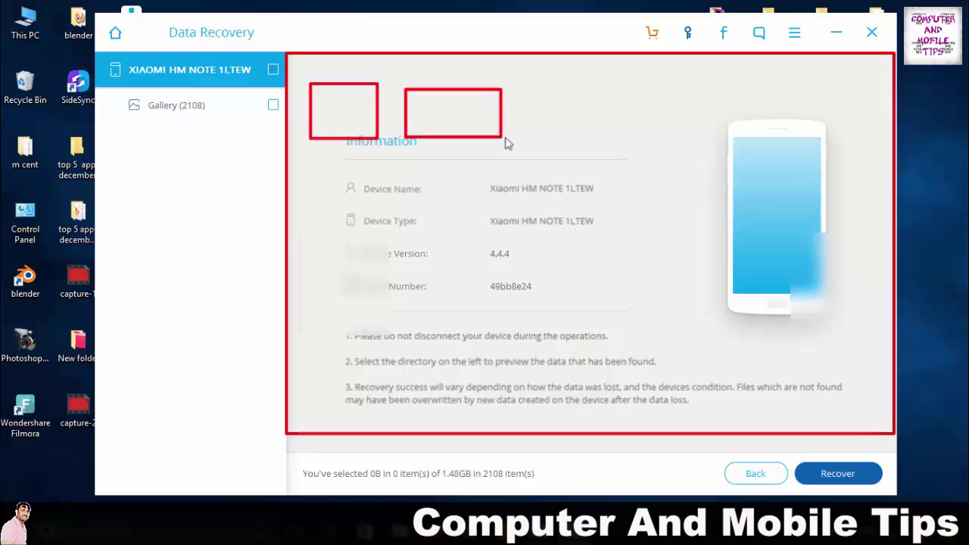
click(191, 112)
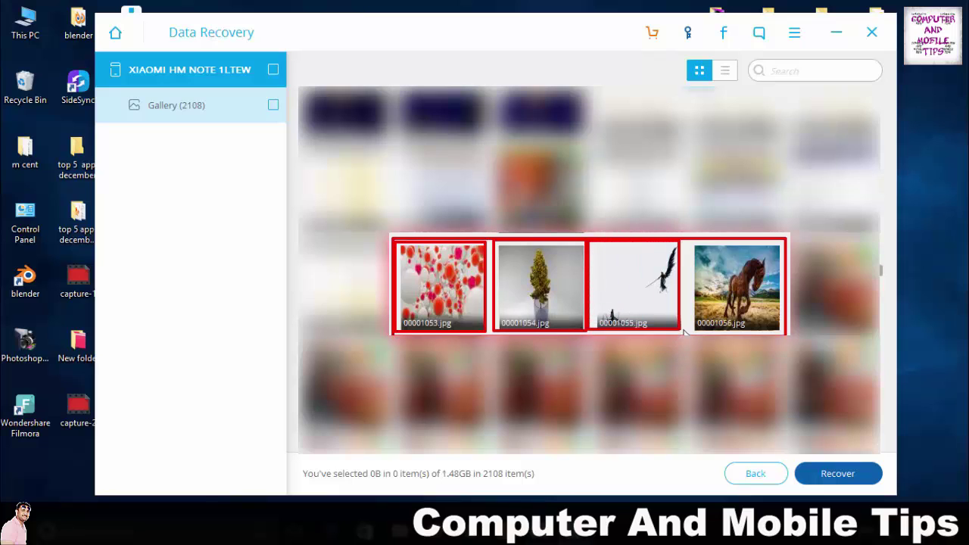
- Mark the photos 00001053.jpg, 00001054.jpg, 00001055.jpg and 00001056.jpg for recovery
click(447, 298)
click(530, 297)
click(652, 298)
click(715, 299)
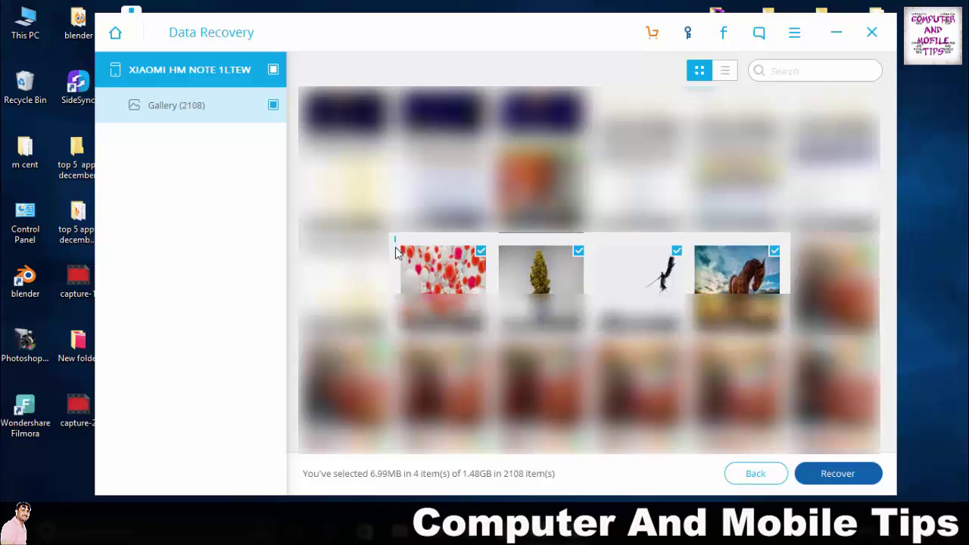
scroll(605, 364, down, 1)
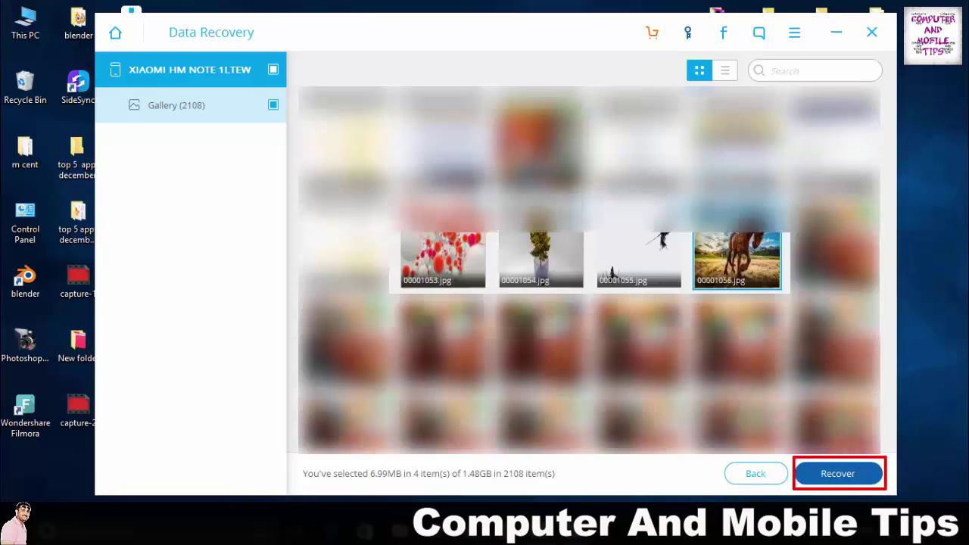
- Select all items found on the phone, and return the selection to only photos 00001053.jpg through 00001056.jpg
click(274, 70)
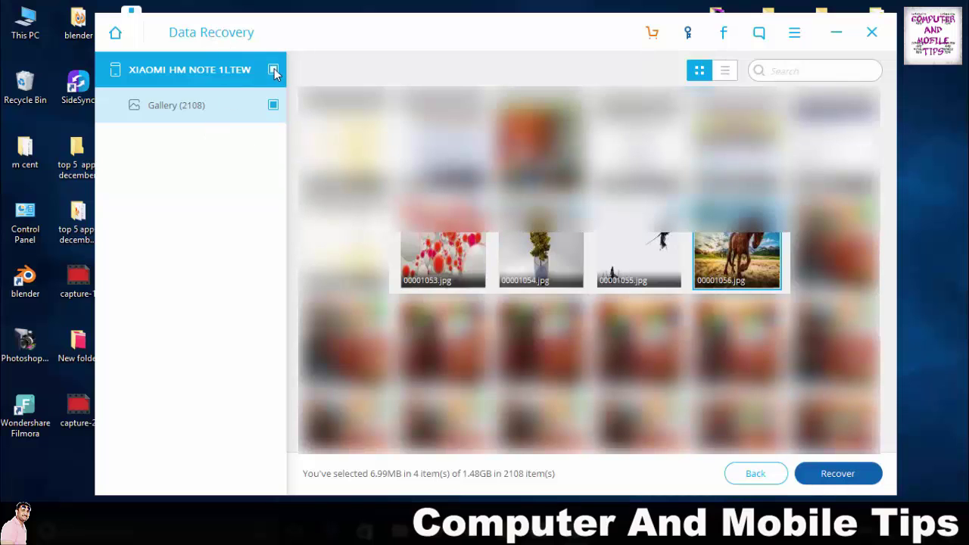
click(273, 71)
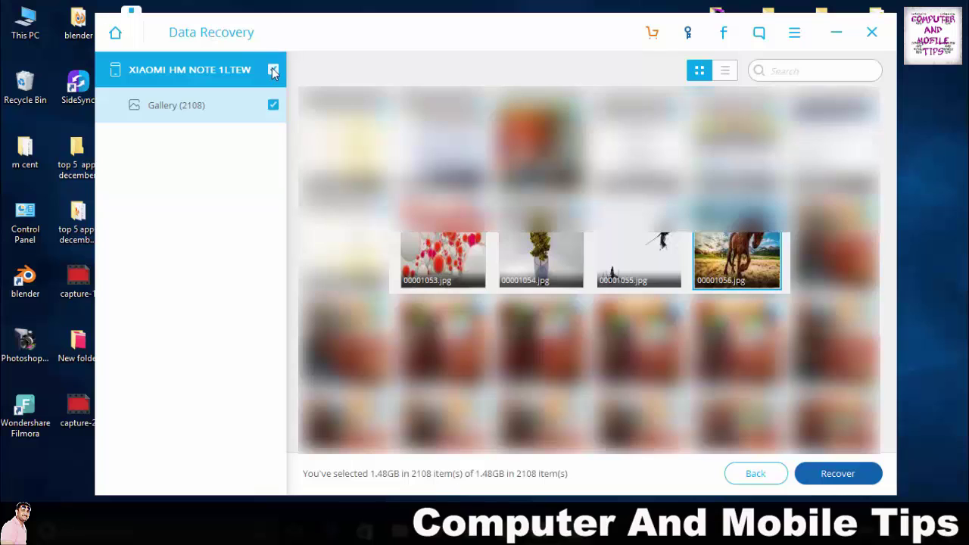
click(274, 70)
click(471, 270)
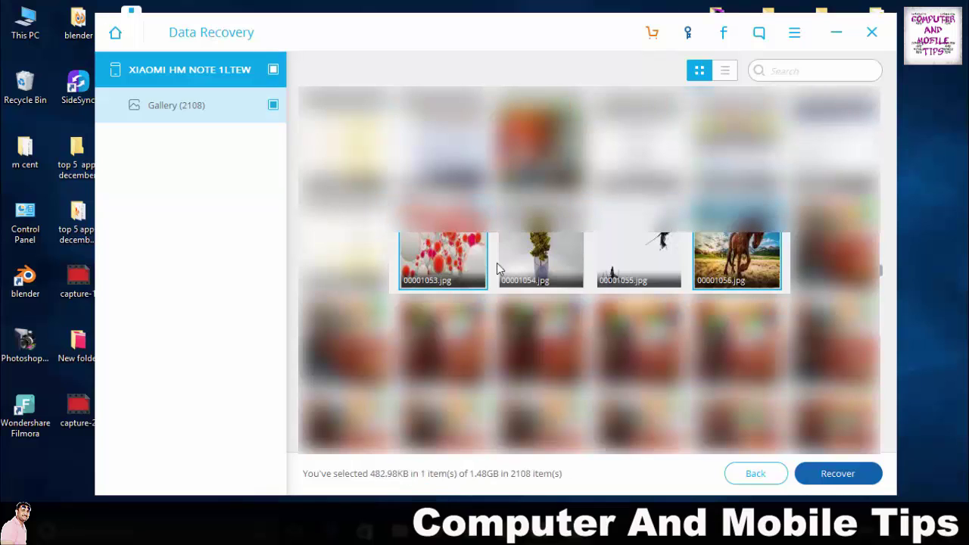
click(534, 265)
click(640, 260)
click(723, 259)
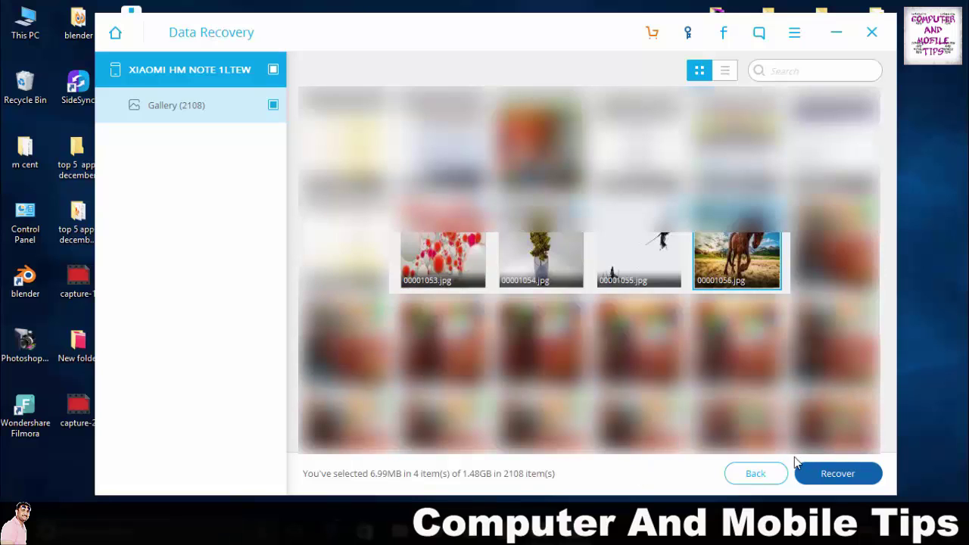
- Recover the selected photos into a new Desktop folder named recover
click(864, 477)
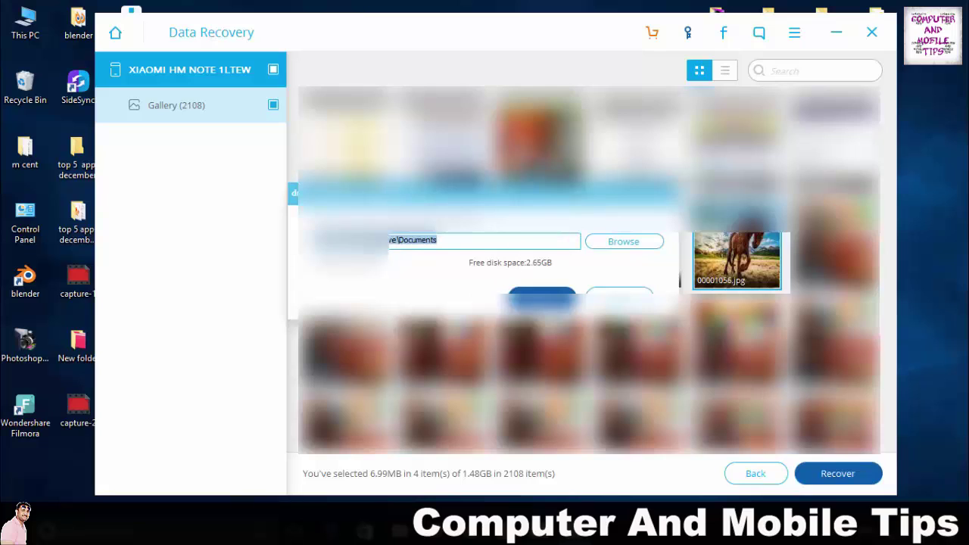
click(625, 242)
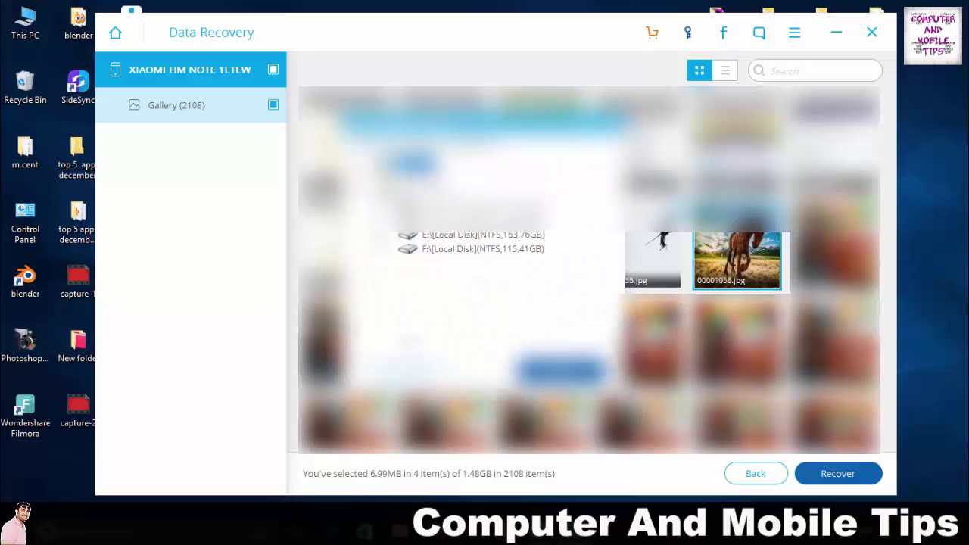
click(402, 373)
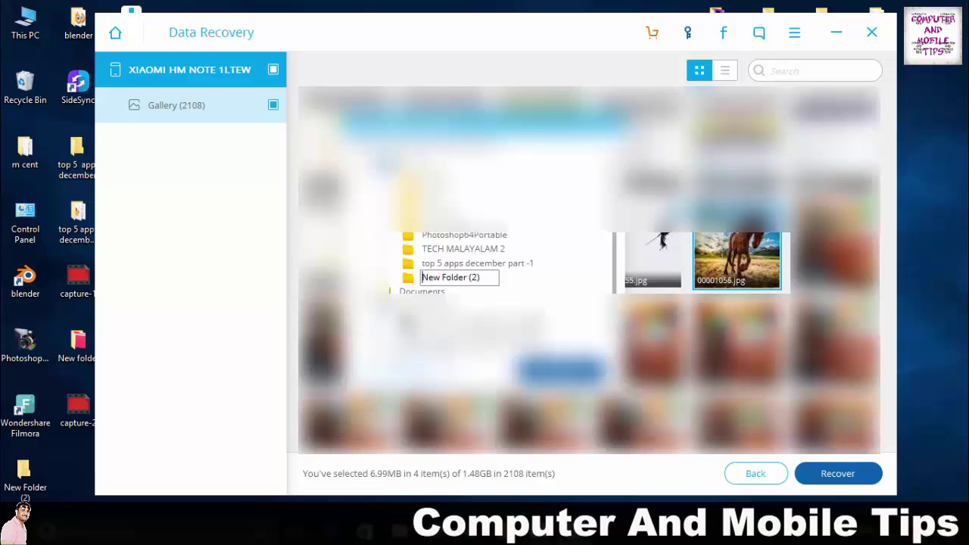
text(re)
key(ctrl+a)
text(recover)
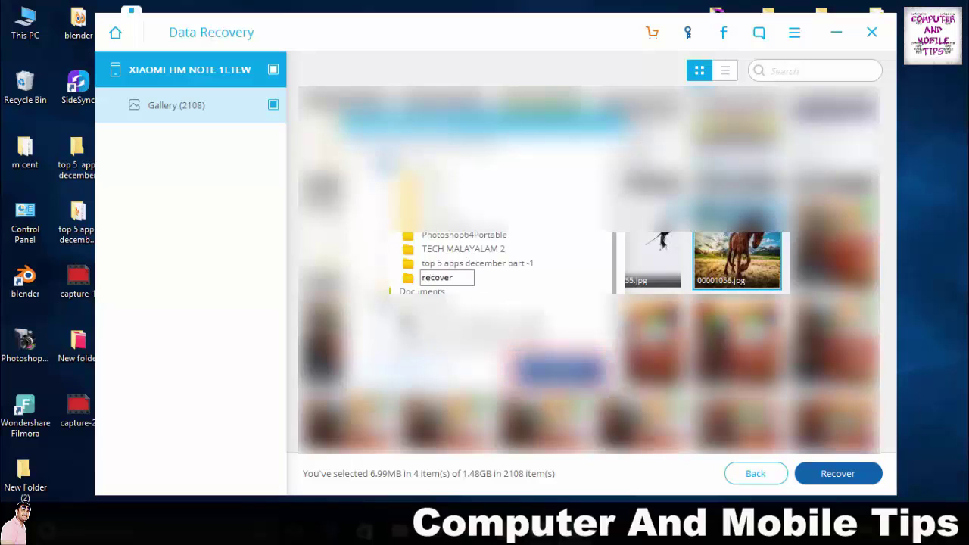
key(Return)
key(Return)
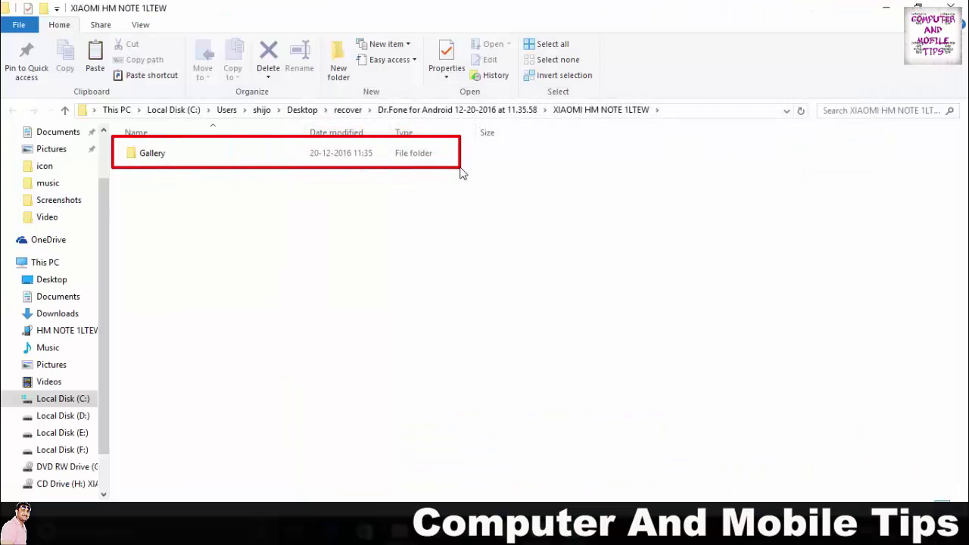
- Open the JPG folder inside the recovered Gallery folder and view photo 00001053 full size
double_click(267, 159)
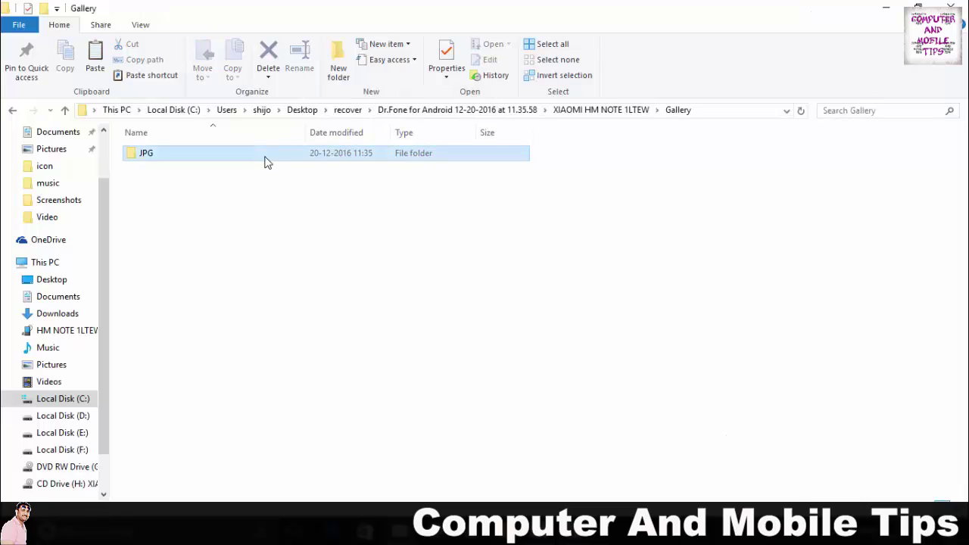
double_click(266, 159)
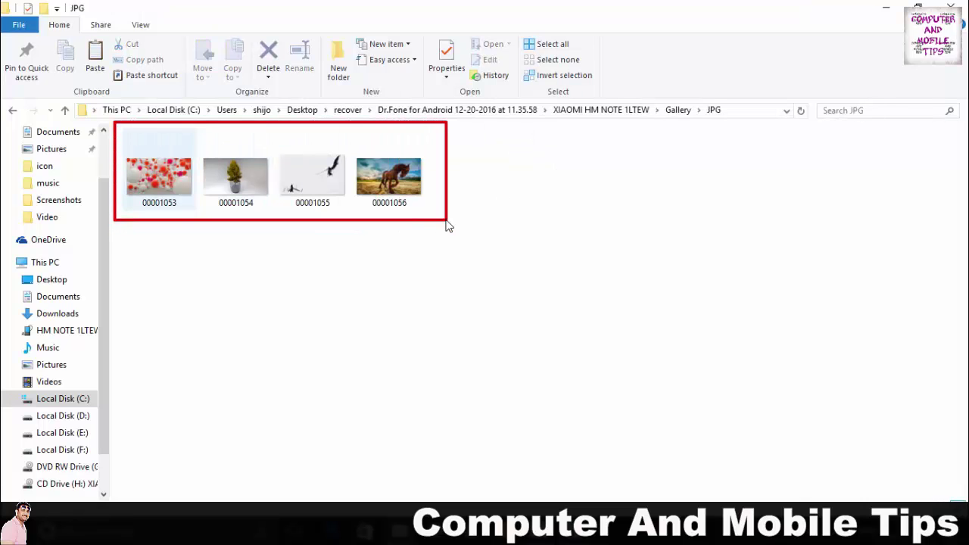
click(161, 178)
double_click(160, 179)
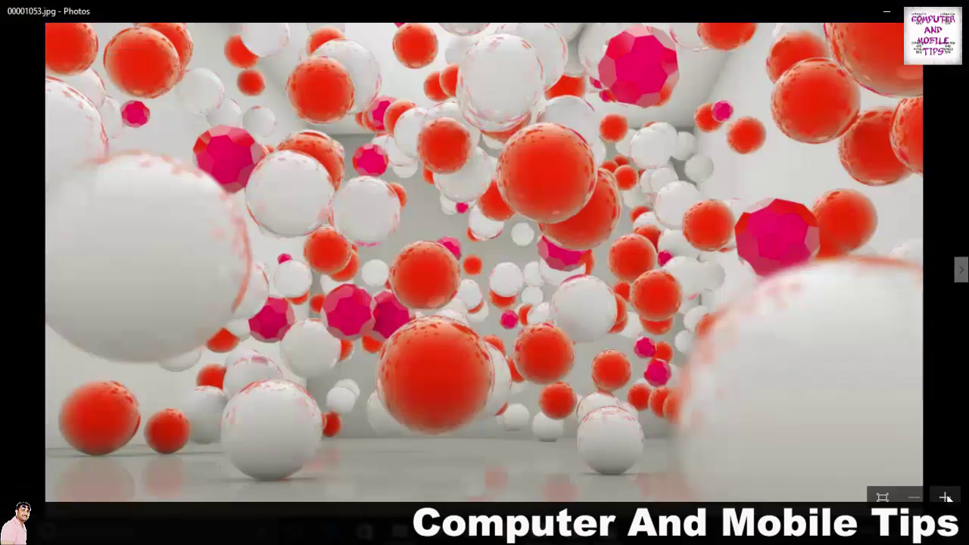
- Inspect photo 00001053.jpg up close, fit it to the window again, and browse through the recovered photos to 00001056.jpg
click(945, 497)
click(945, 497)
click(945, 497)
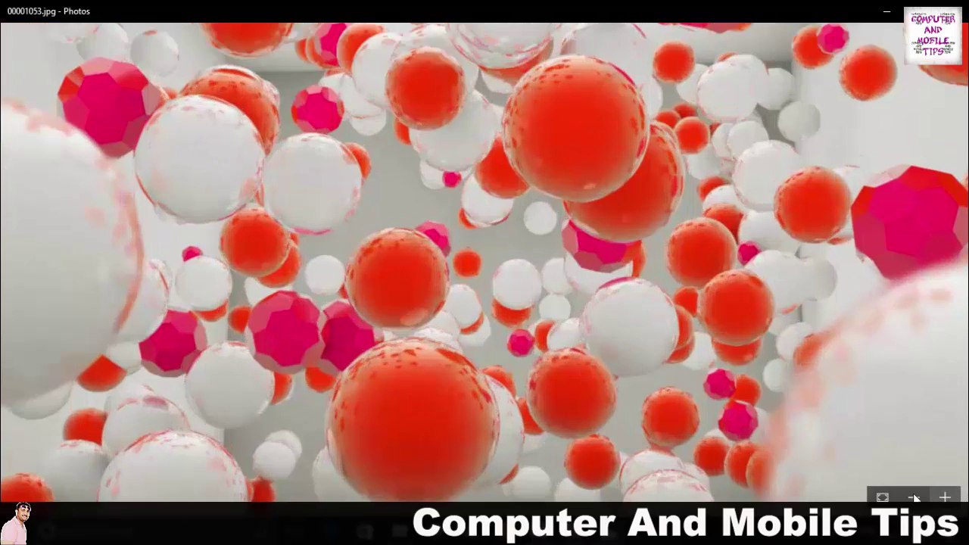
click(883, 497)
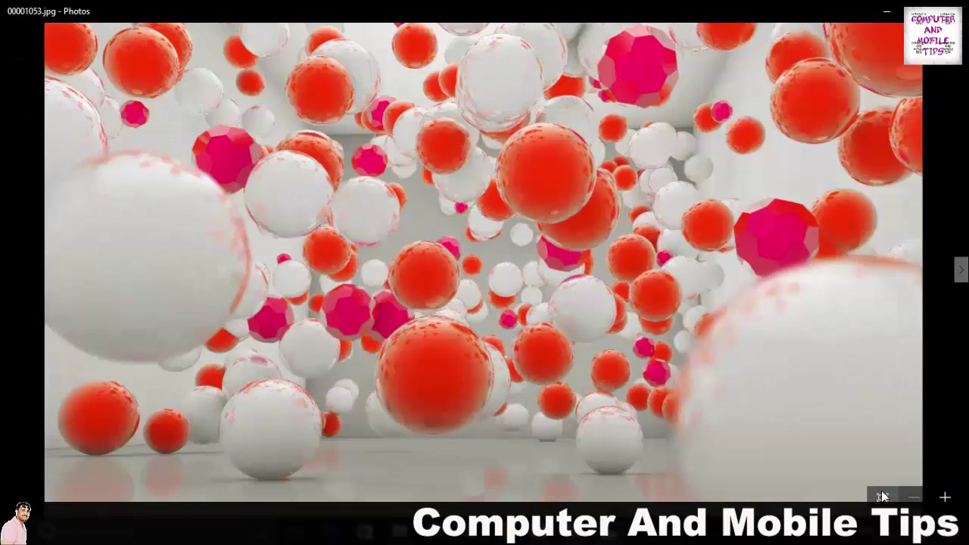
click(963, 271)
click(964, 271)
click(963, 271)
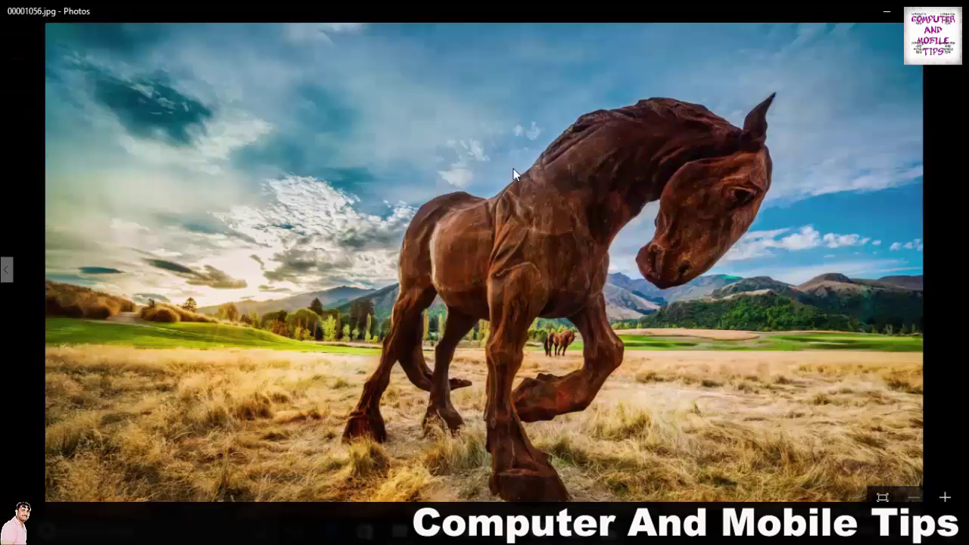
- Minimize the open windows and open the recover folder from the desktop down to its Gallery JPG subfolder
click(887, 12)
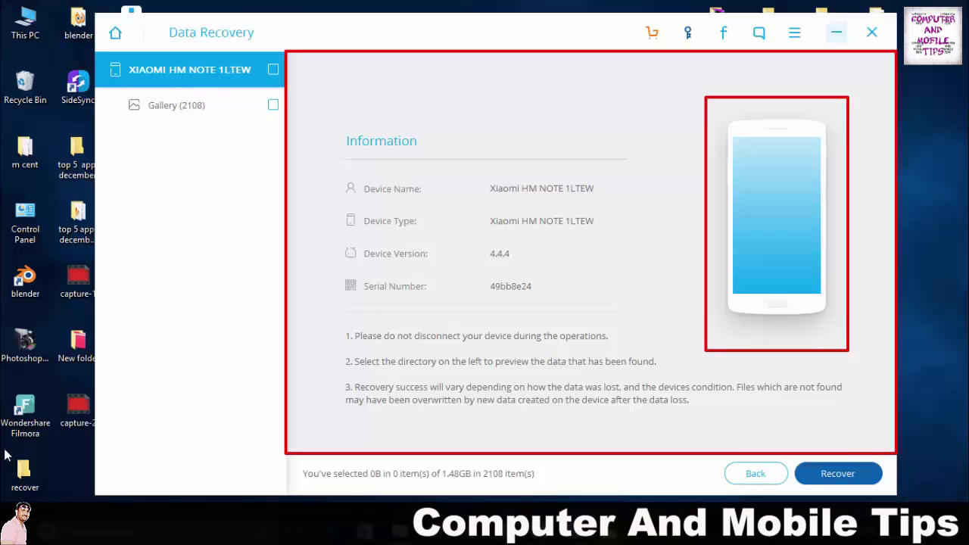
click(836, 32)
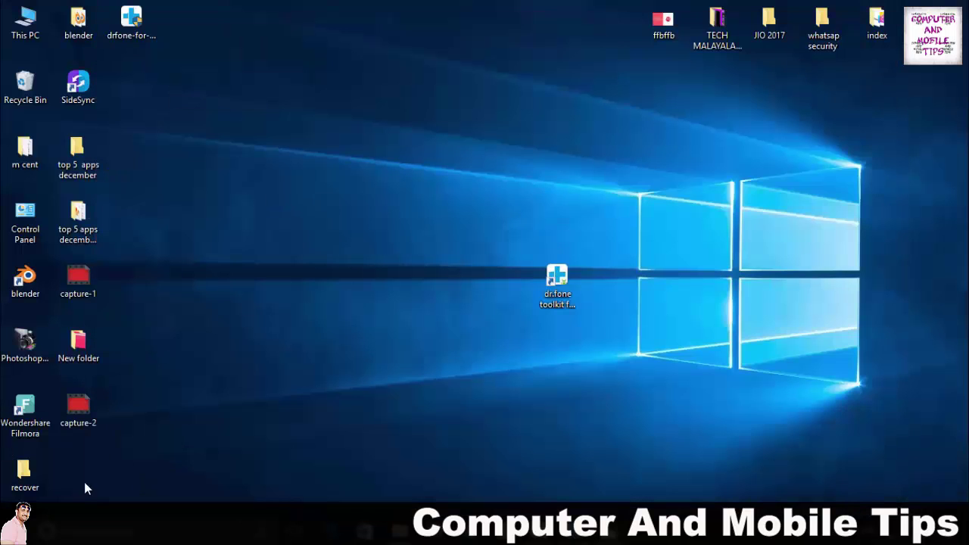
double_click(25, 473)
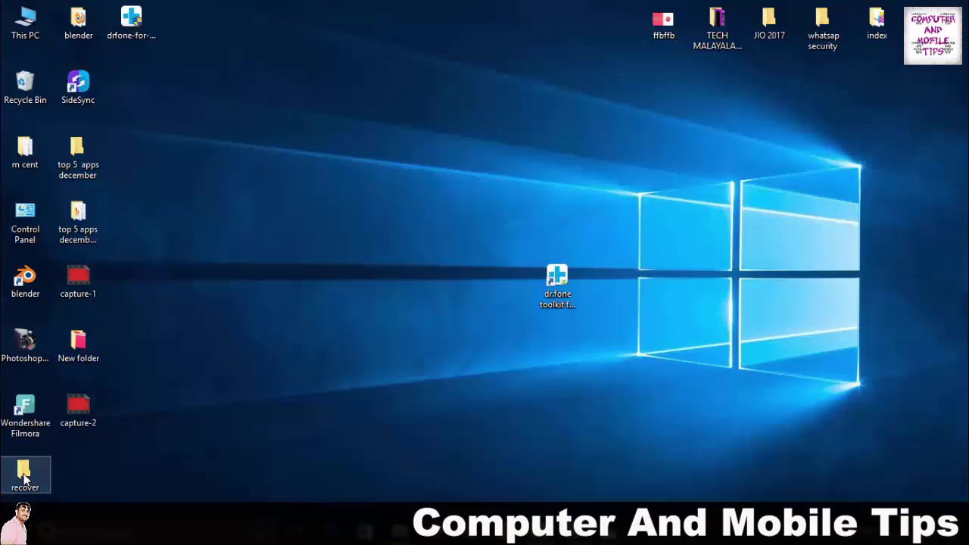
double_click(178, 156)
double_click(179, 156)
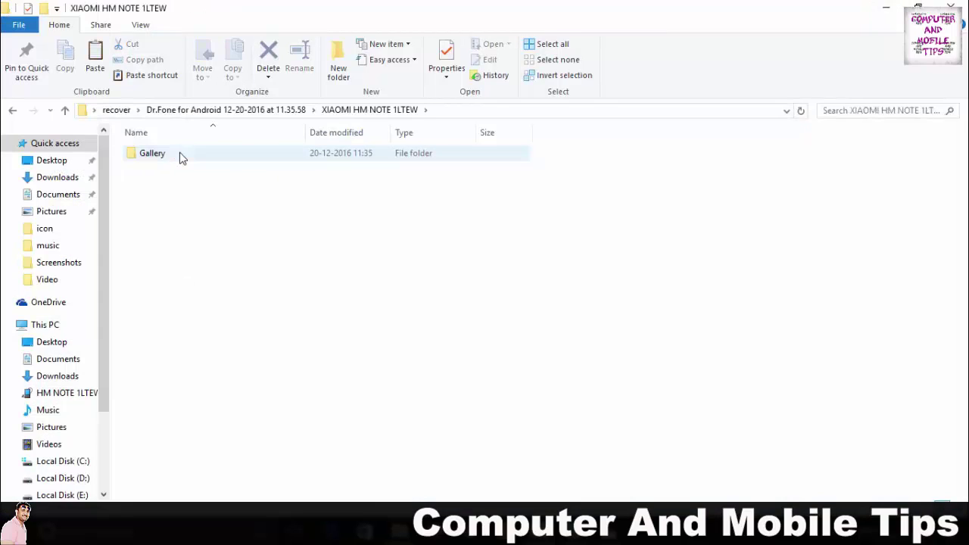
double_click(180, 156)
double_click(181, 155)
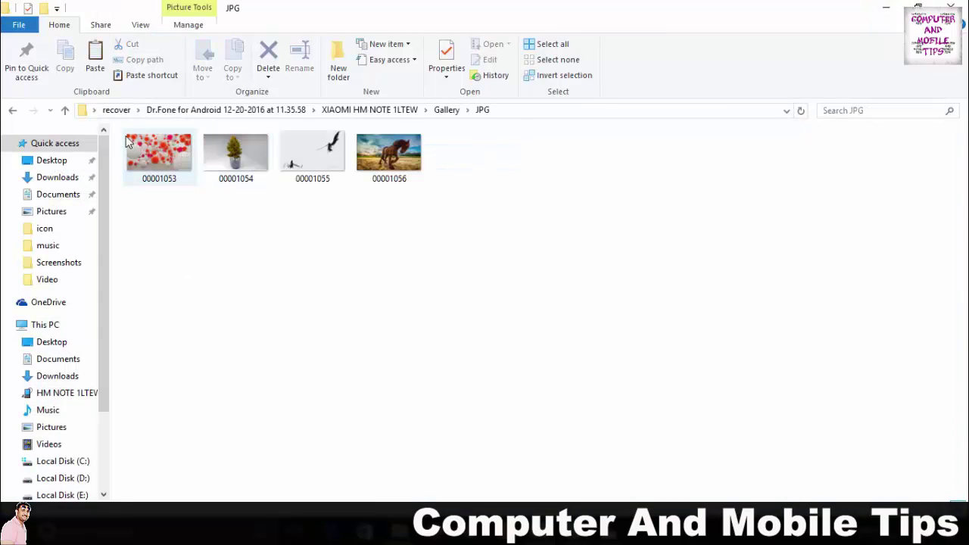